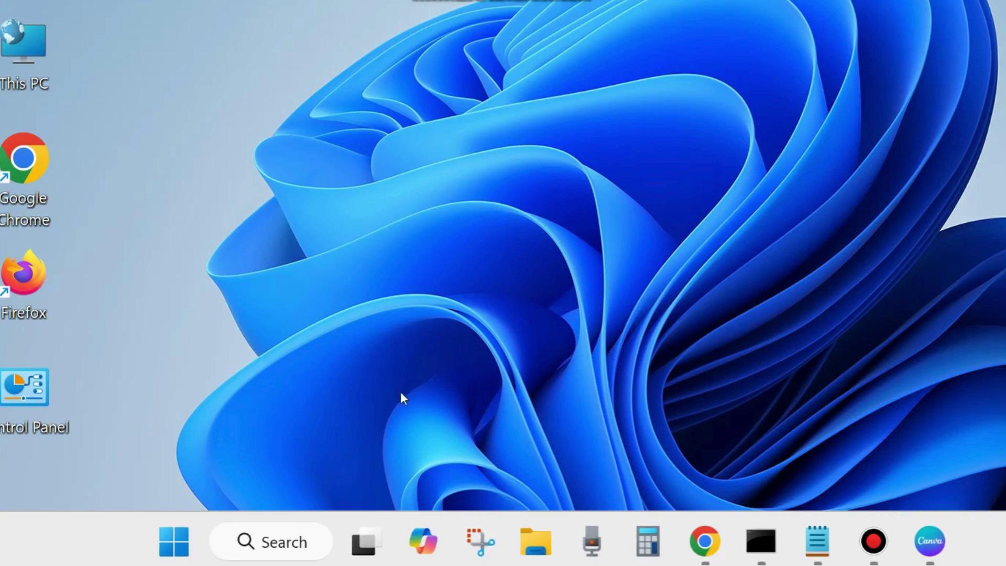
# Step: Open Windows Security from the Privacy & security page of Windows Settings
pyautogui.rightClick(176, 547)
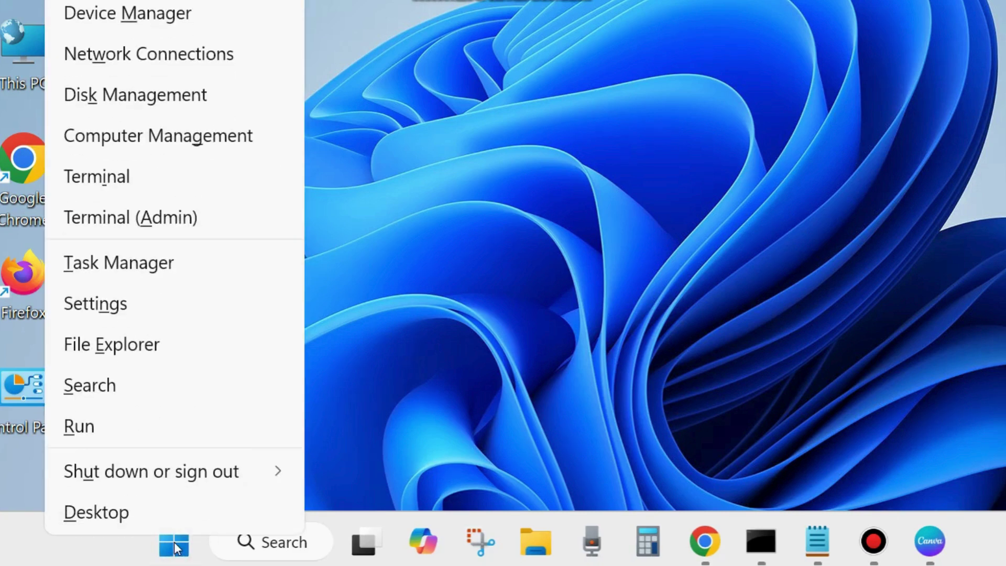
pyautogui.click(104, 309)
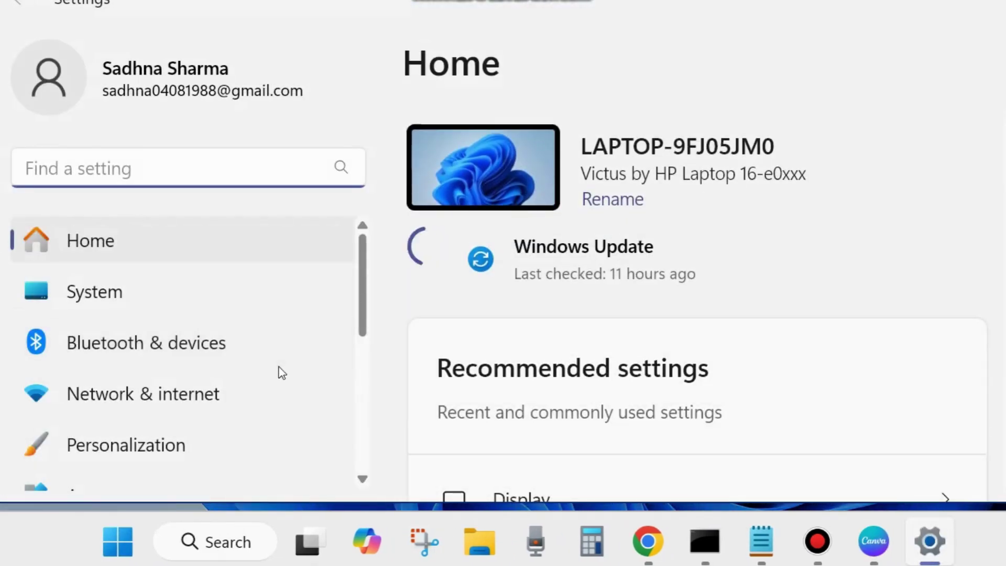
pyautogui.scroll(-3, 279, 367)
pyautogui.scroll(-3, 279, 369)
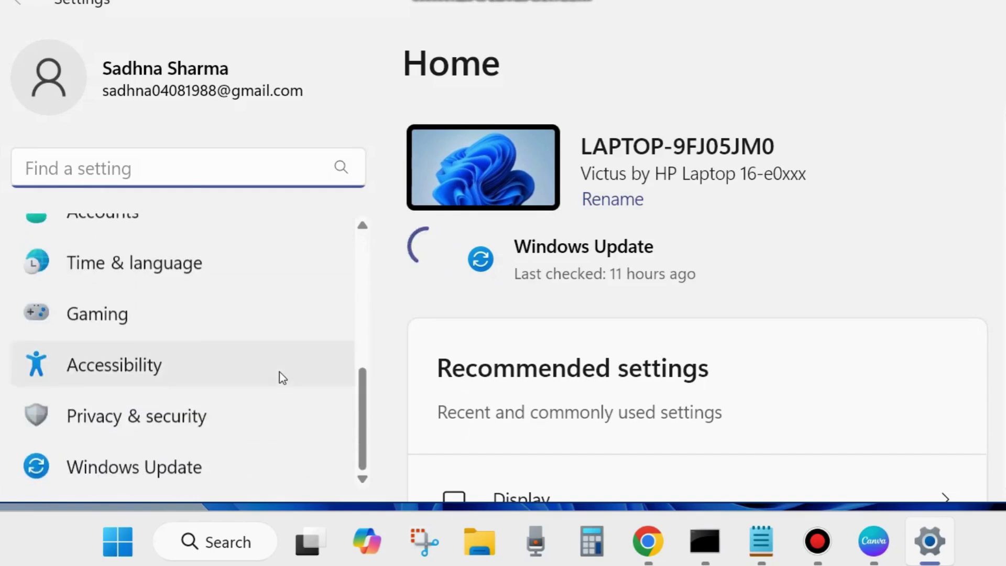
pyautogui.click(136, 416)
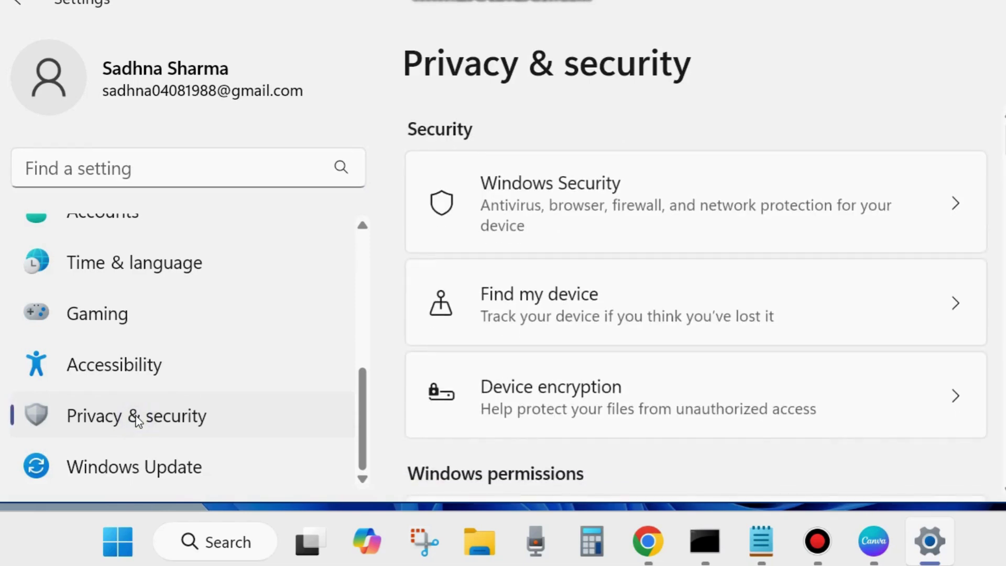
pyautogui.click(569, 213)
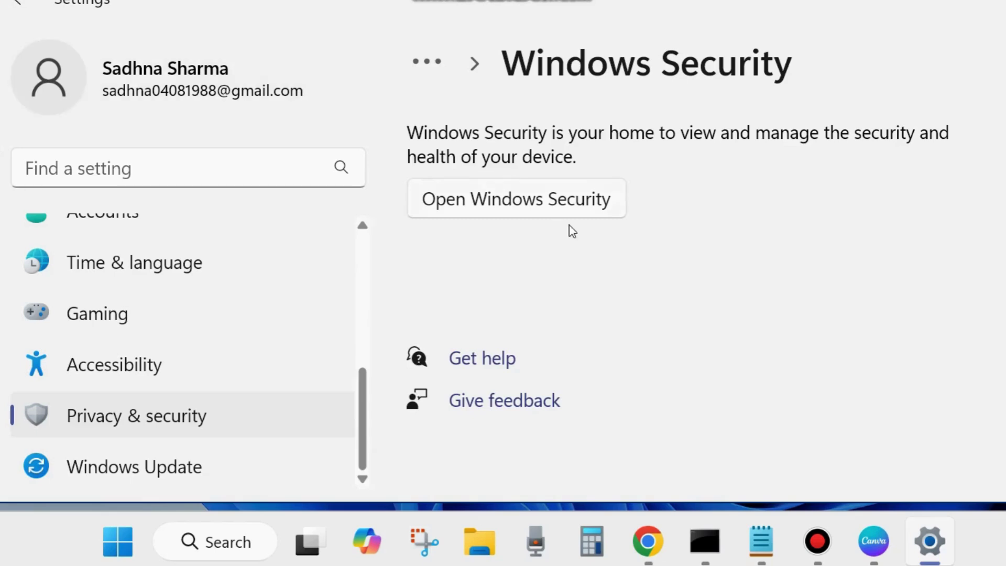
pyautogui.click(505, 198)
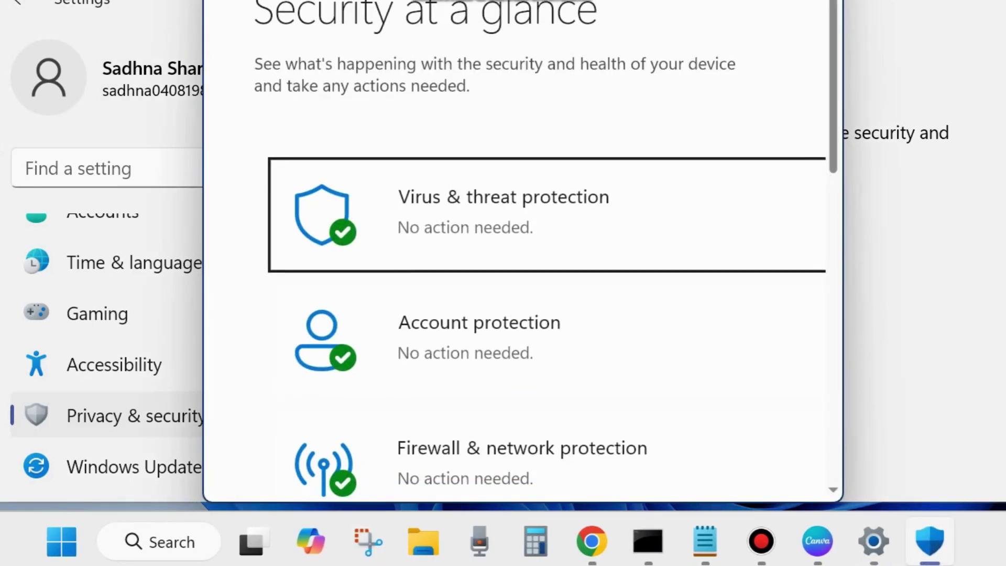
# Step: Go to Virus & threat protection and open its scan options
pyautogui.moveTo(582, 0)
pyautogui.mouseDown()
pyautogui.moveTo(583, 27)
pyautogui.moveTo(588, 9)
pyautogui.mouseUp()
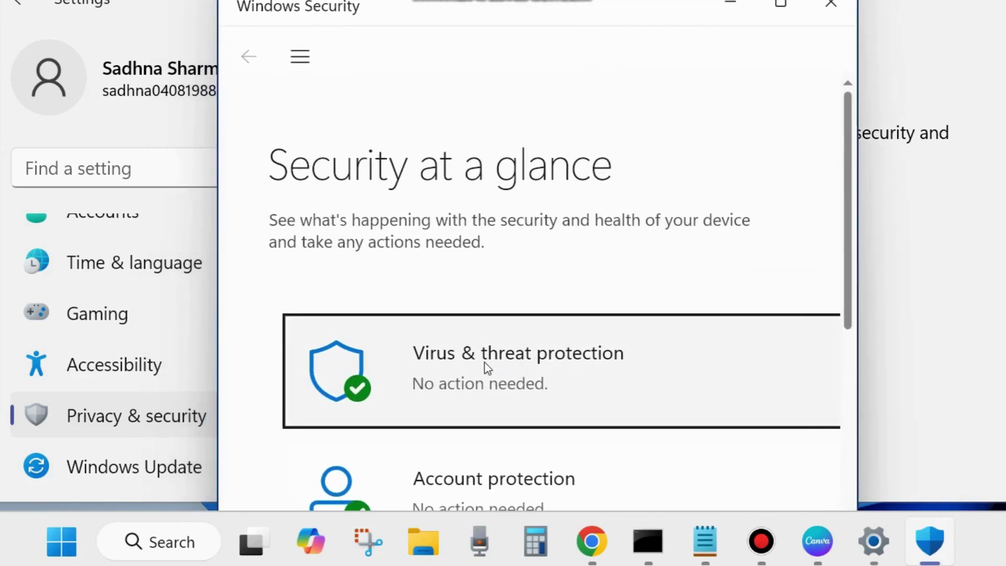
pyautogui.click(485, 363)
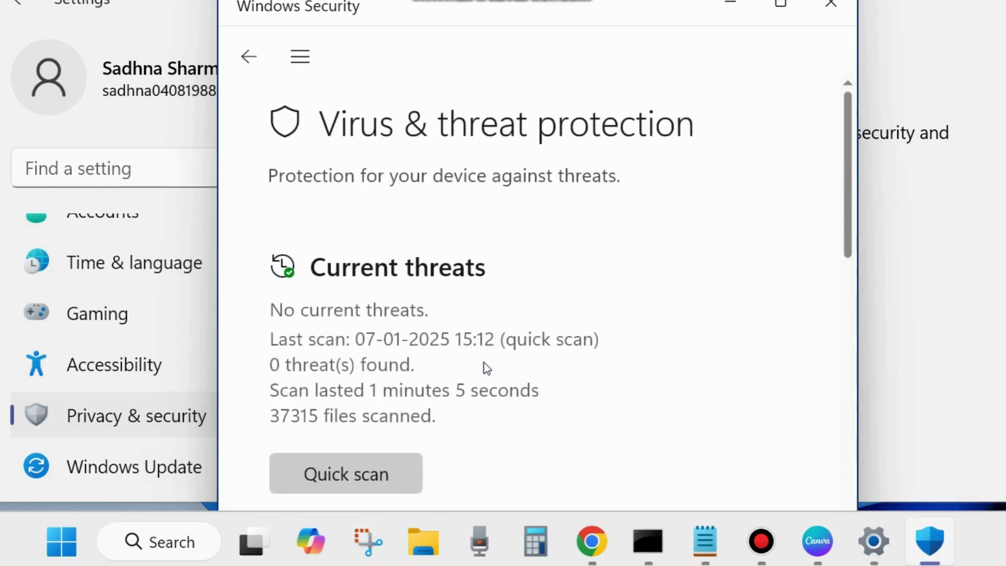
pyautogui.scroll(-5, 479, 346)
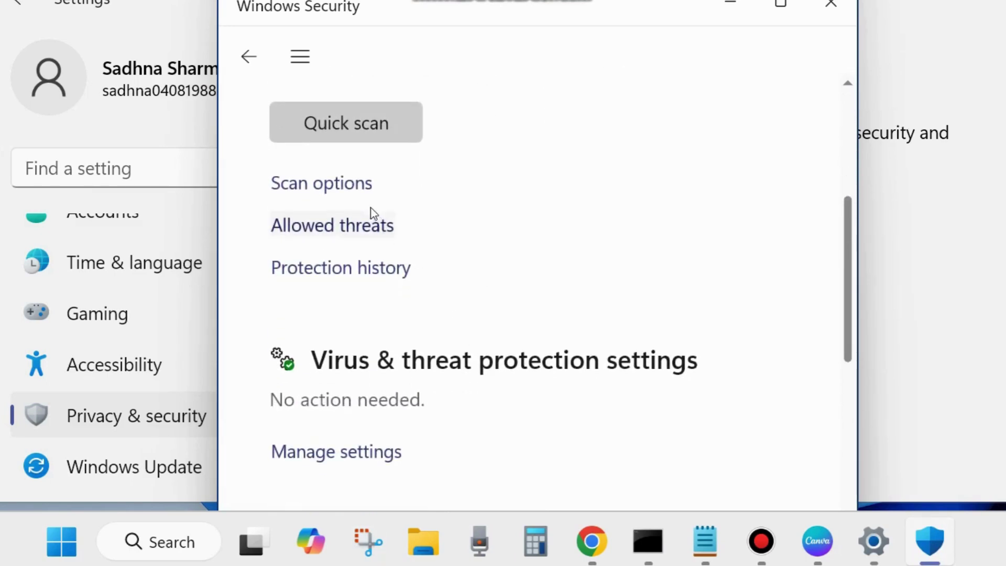
pyautogui.click(319, 194)
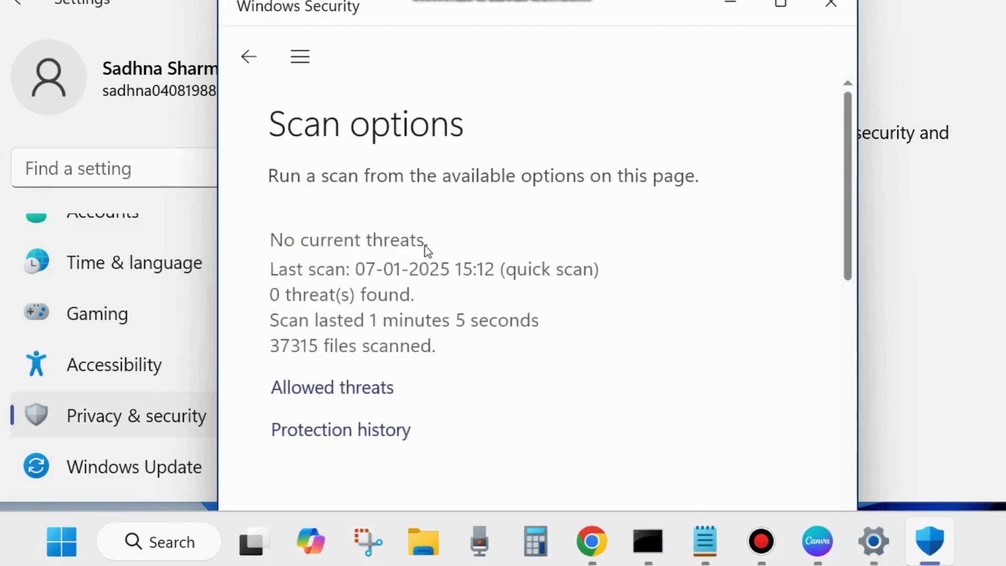
# Step: Select the Full scan type in the scan options, and close Windows Security and Settings
pyautogui.scroll(-3, 431, 254)
pyautogui.scroll(-2, 431, 254)
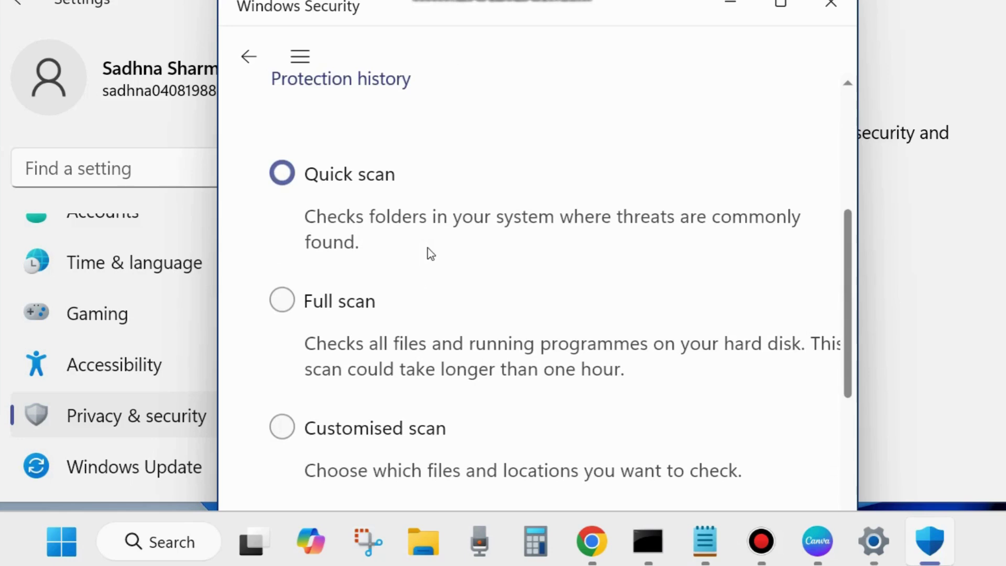
pyautogui.click(282, 301)
pyautogui.scroll(-5, 472, 320)
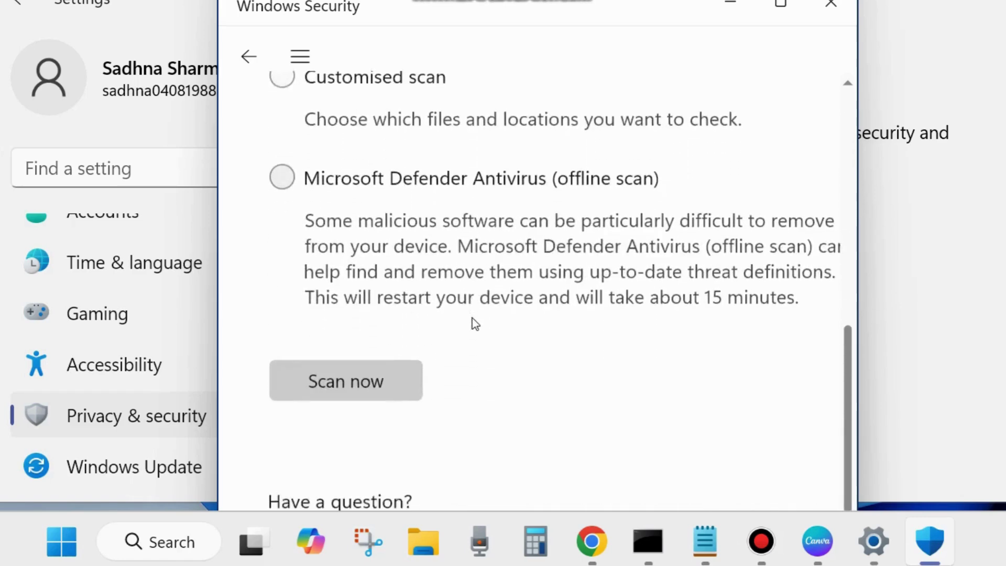
pyautogui.scroll(-2, 473, 319)
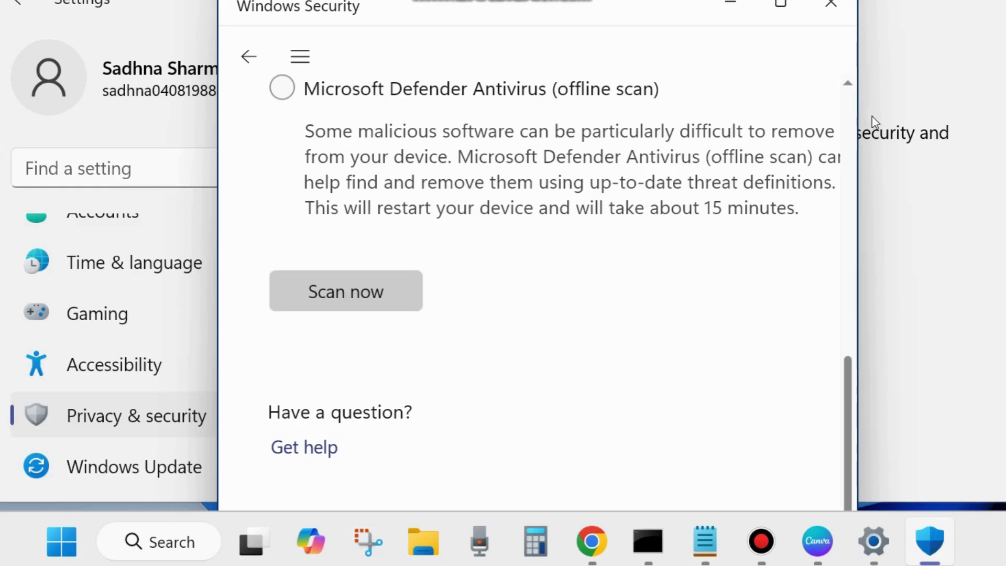
pyautogui.click(830, 9)
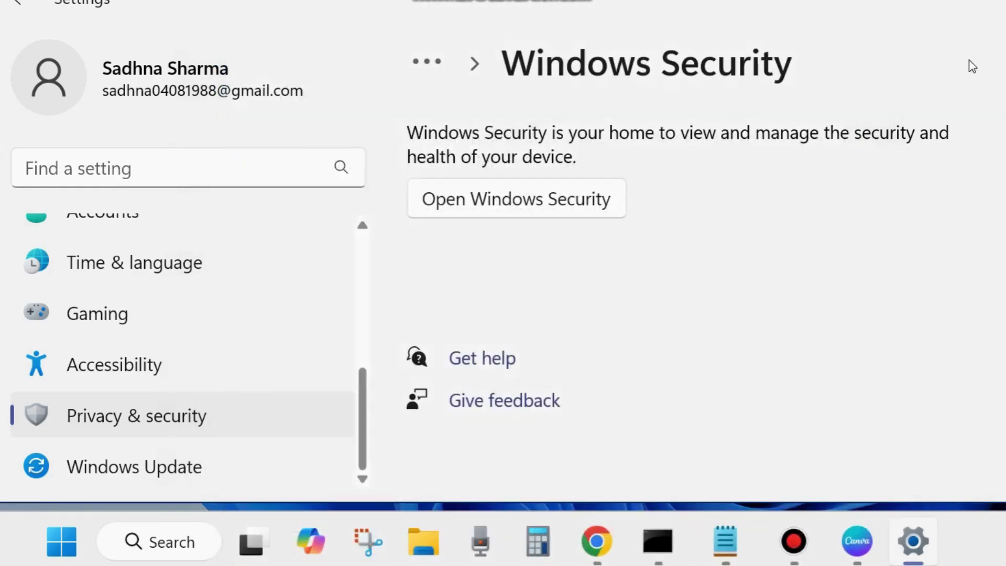
pyautogui.click(997, 2)
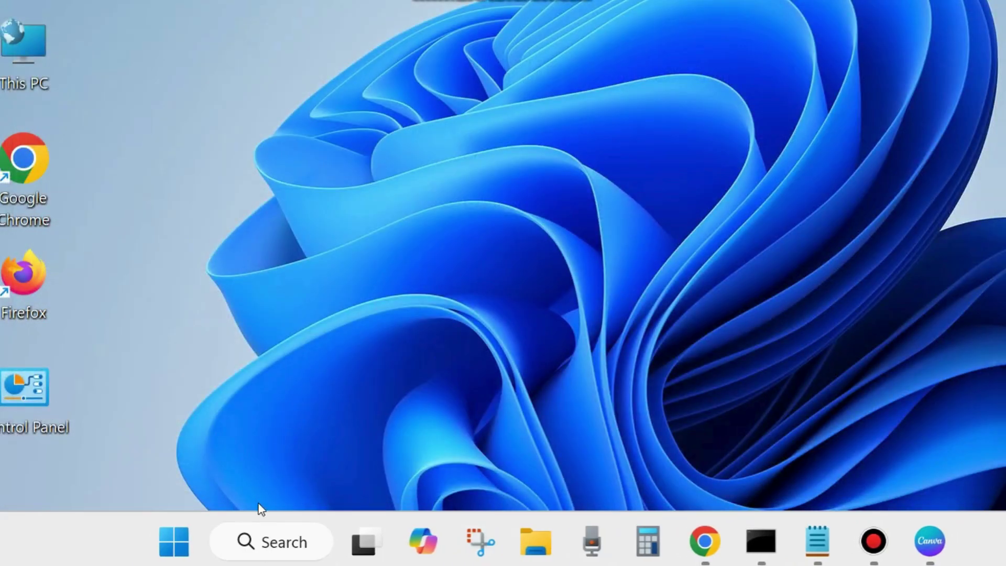
# Step: Search Windows for "disk" and open Disk Cleanup for the Windows (C:) drive
pyautogui.click(281, 545)
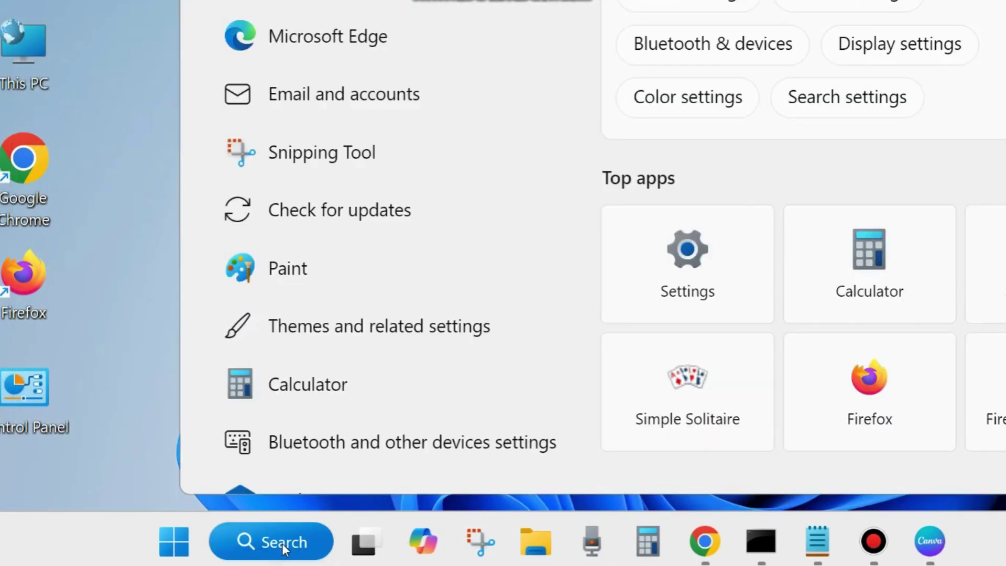
pyautogui.write('disk')
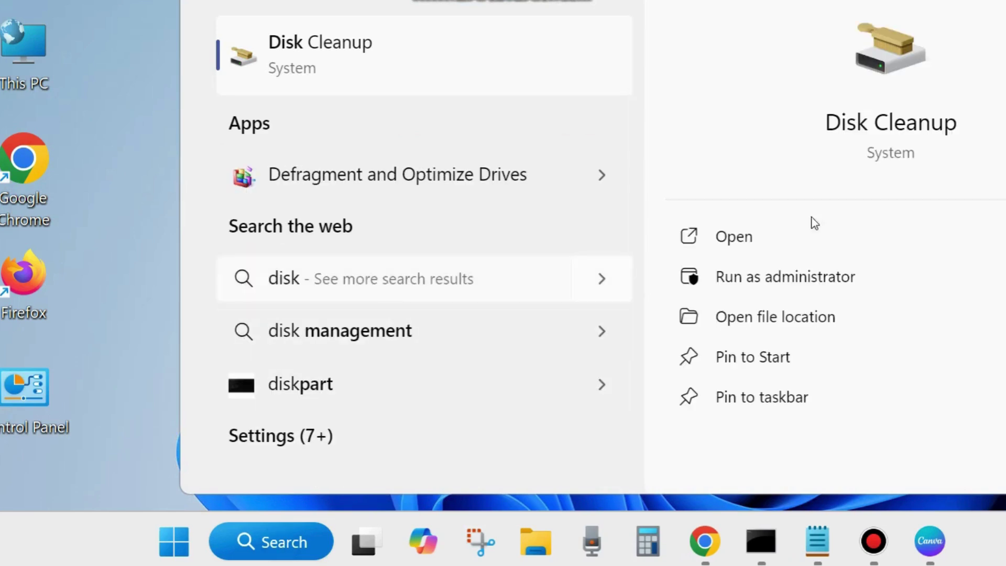
pyautogui.click(732, 240)
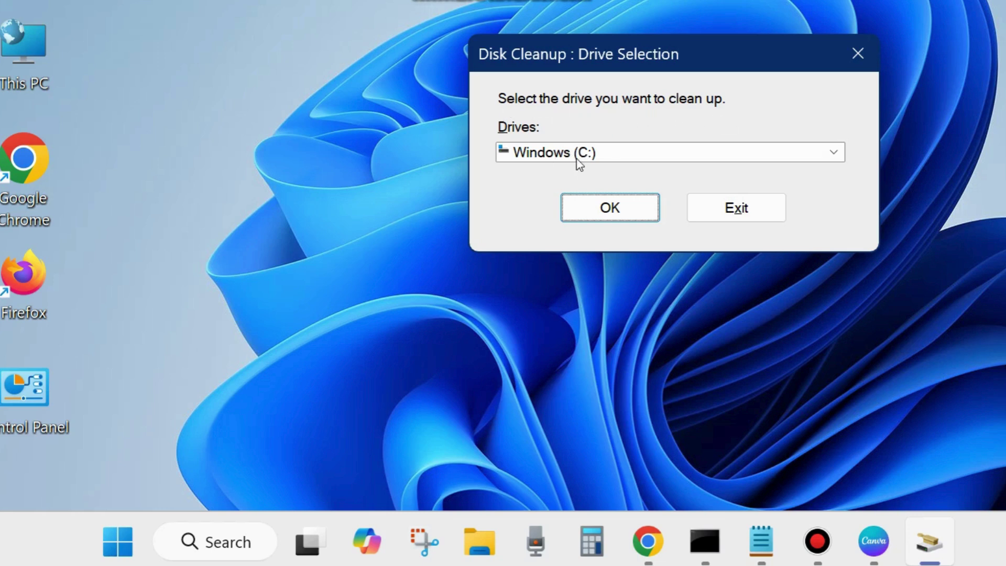
pyautogui.click(606, 211)
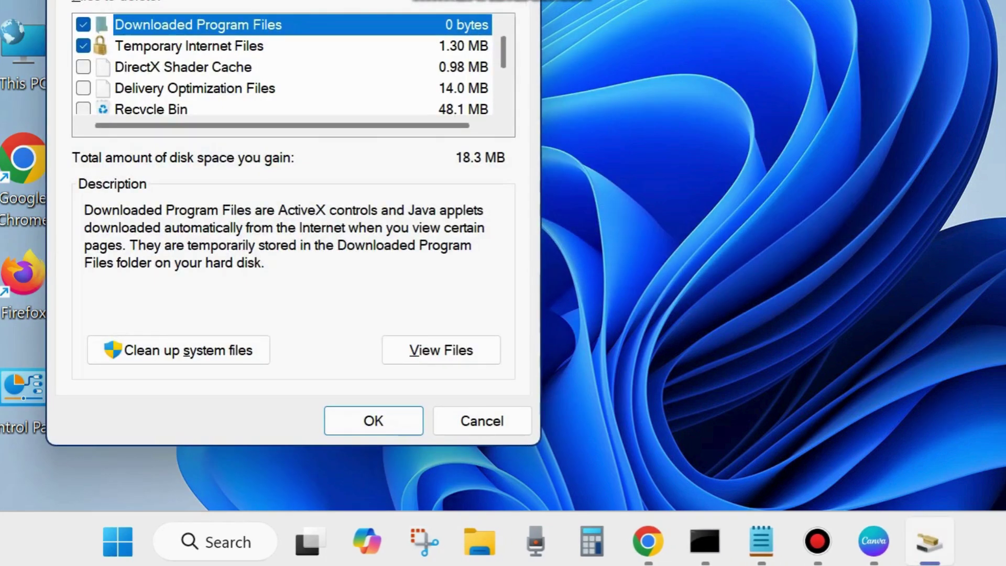
# Step: Add DirectX Shader Cache, Recycle Bin and Temporary files to the files to delete
pyautogui.moveTo(377, 2); pyautogui.dragTo(607, 24)
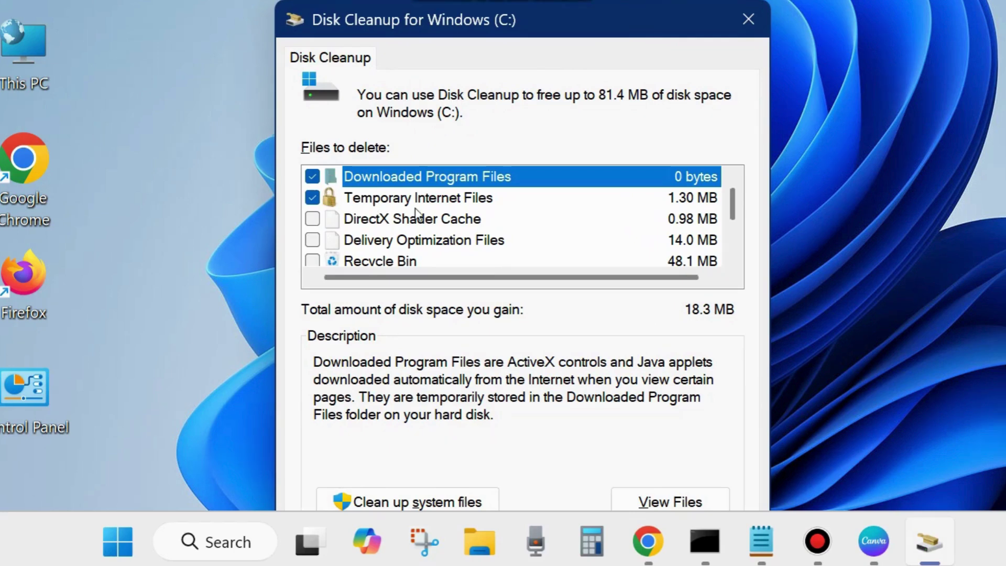
pyautogui.click(311, 221)
pyautogui.scroll(-1, 312, 220)
pyautogui.click(313, 198)
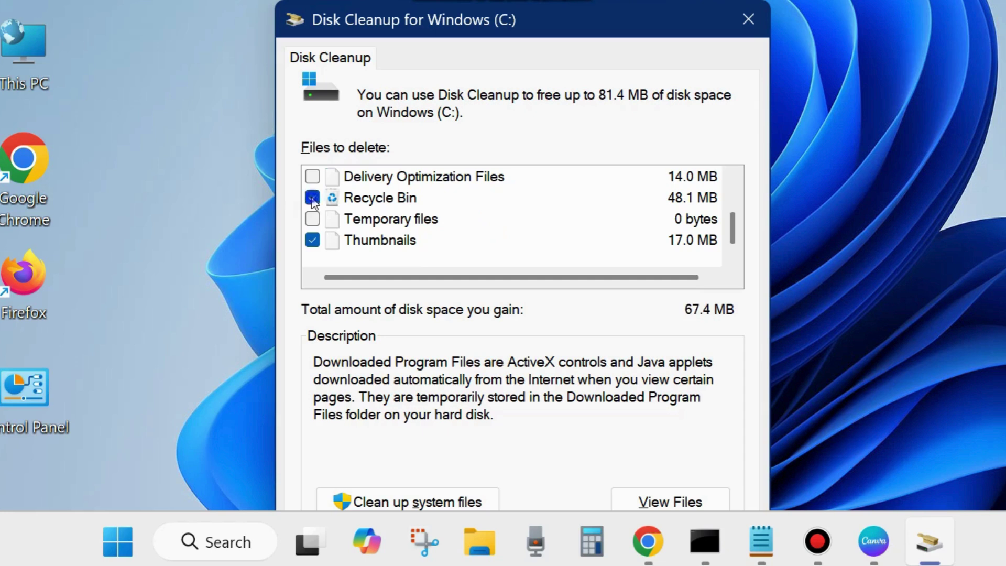
pyautogui.click(313, 218)
# Step: Start the cleanup of the selected file types and confirm their permanent deletion
pyautogui.moveTo(536, 21); pyautogui.dragTo(554, 0)
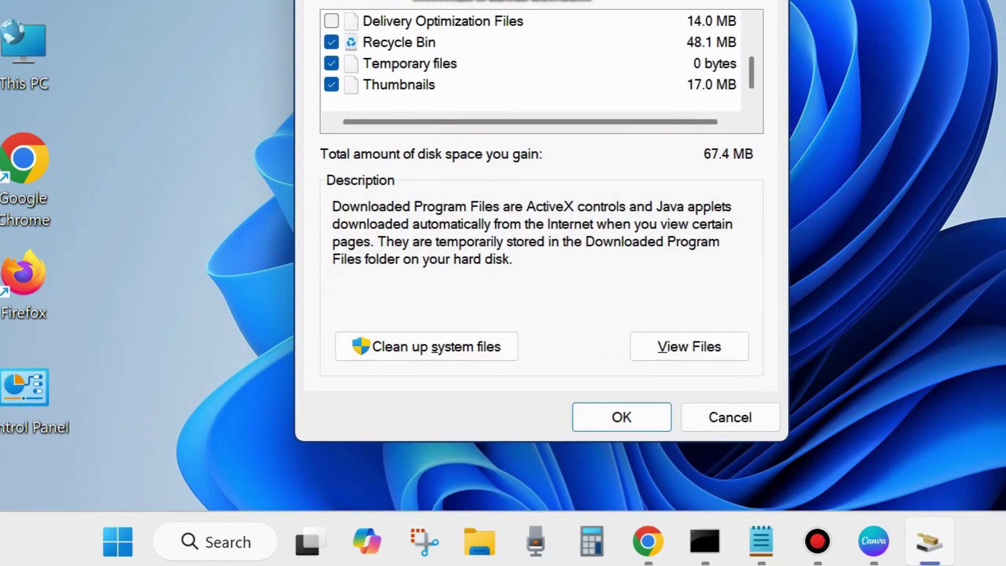
pyautogui.click(621, 418)
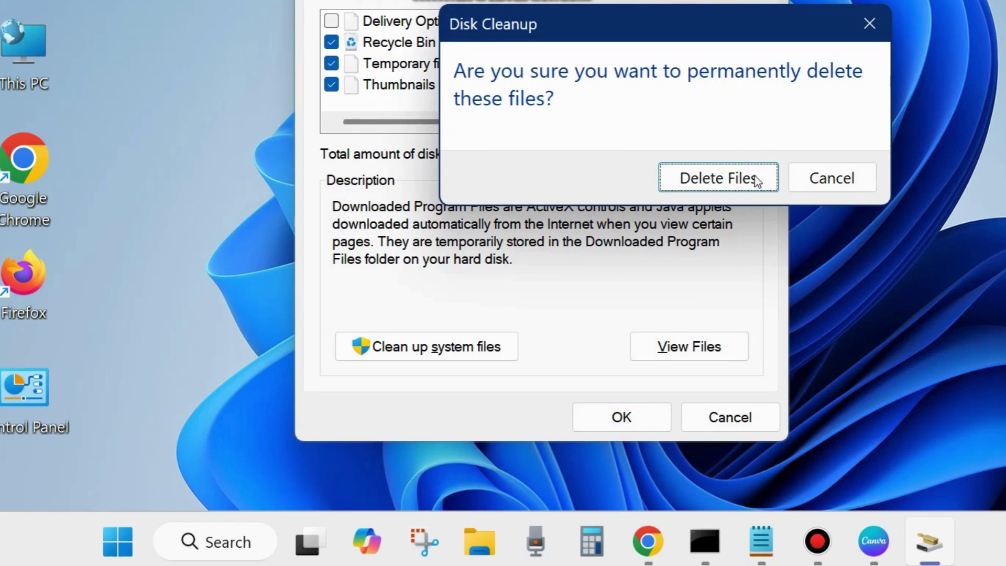
pyautogui.click(711, 180)
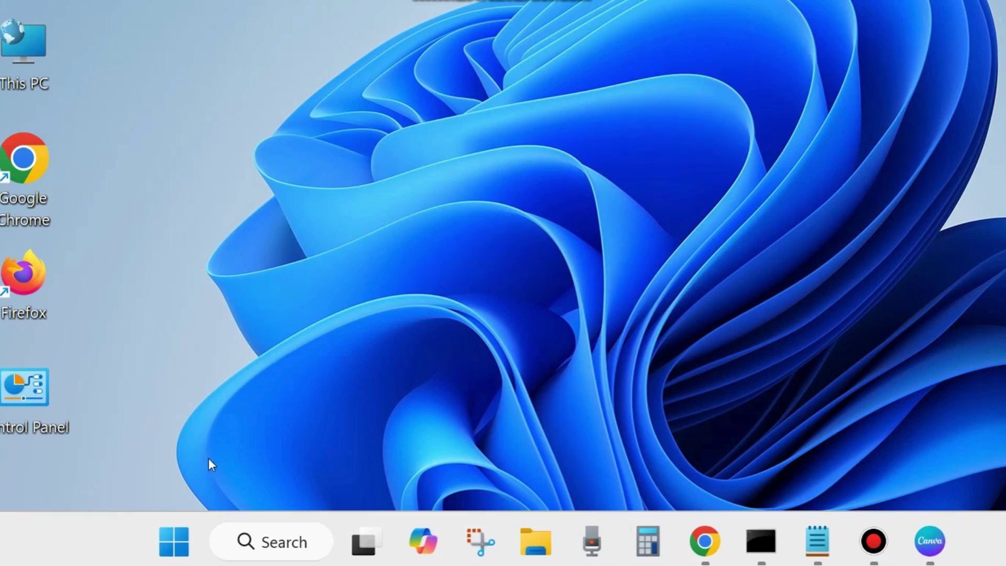
# Step: Search Windows for "cmd" and switch to the already running administrator Command Prompt window
pyautogui.click(288, 549)
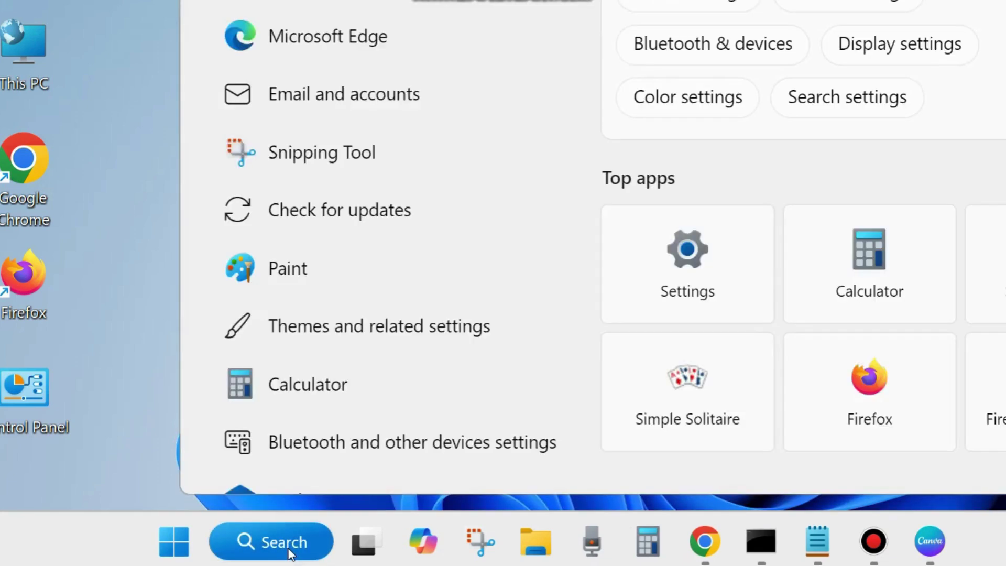
pyautogui.write('cmd')
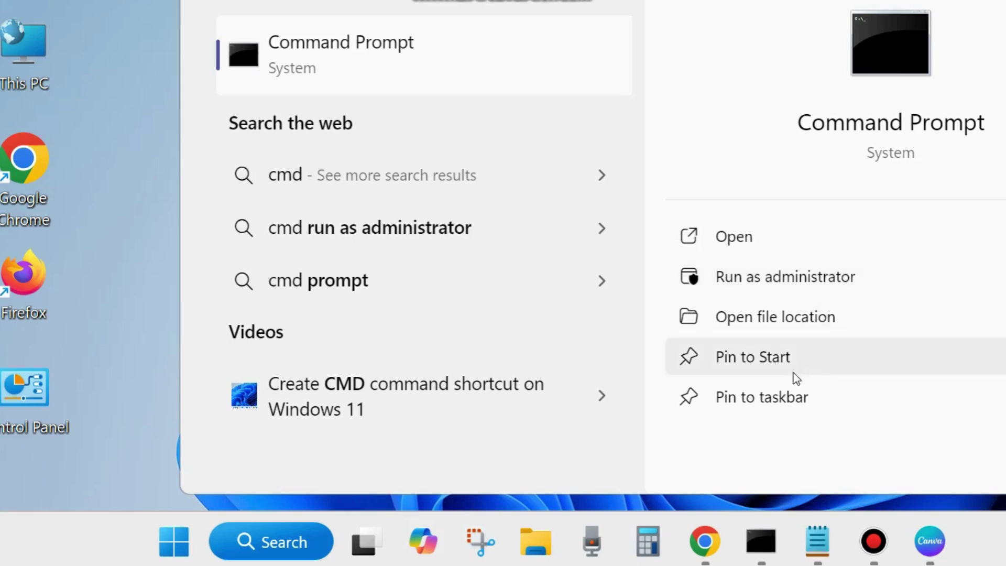
pyautogui.click(761, 539)
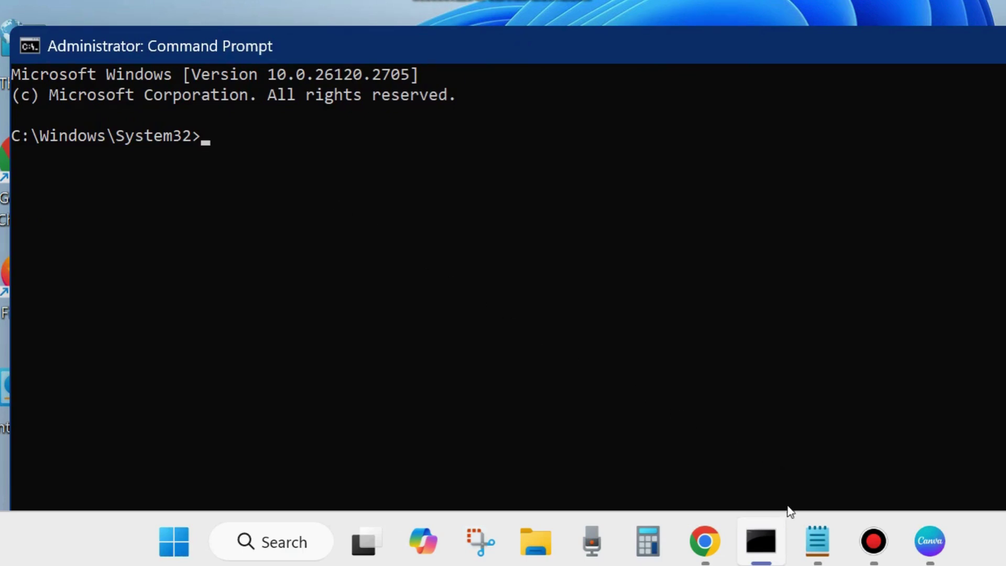
# Step: Review the DISM scanhealth, checkhealth and restorehealth commands in the Notepad file new microsoft components.txt, and minimize the file
pyautogui.click(814, 548)
pyautogui.scroll(15, 439, 385)
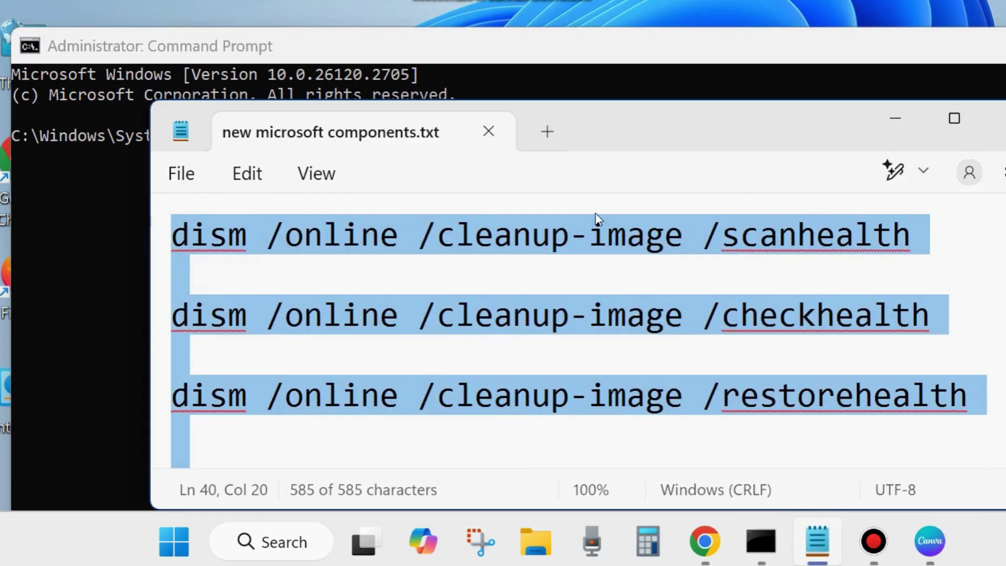
pyautogui.click(574, 226)
pyautogui.moveTo(624, 127); pyautogui.dragTo(639, 190)
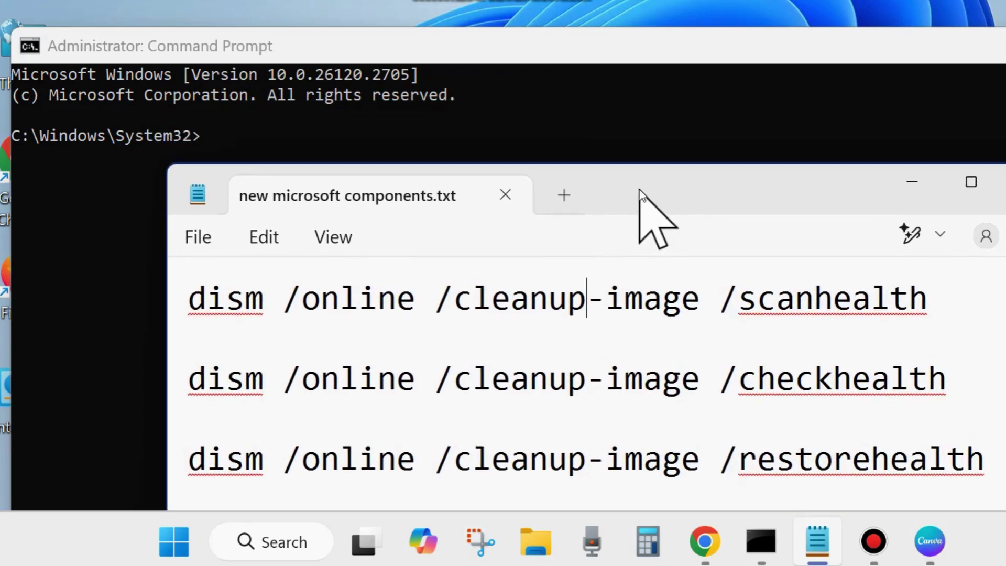
pyautogui.click(175, 309)
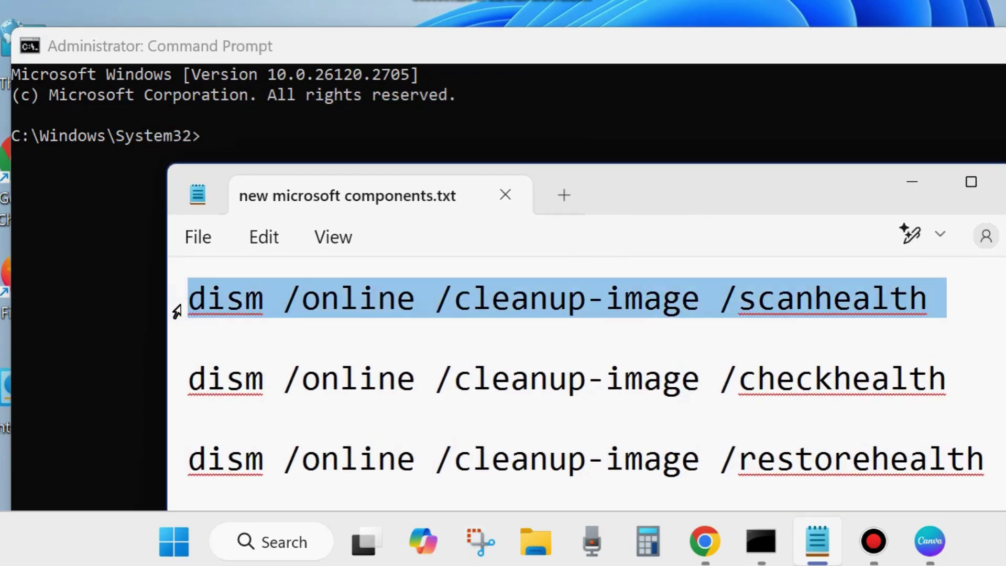
pyautogui.click(178, 385)
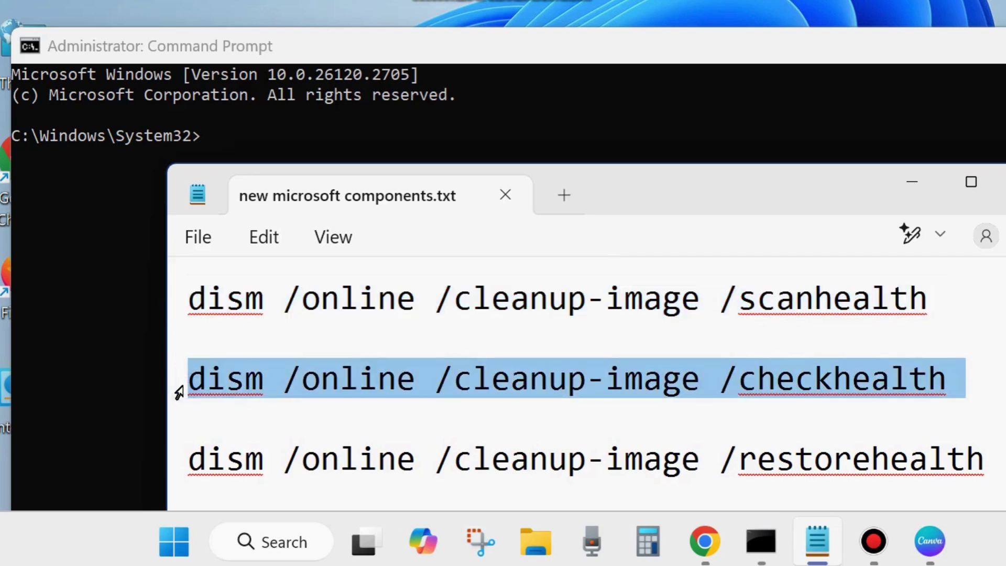
pyautogui.click(176, 465)
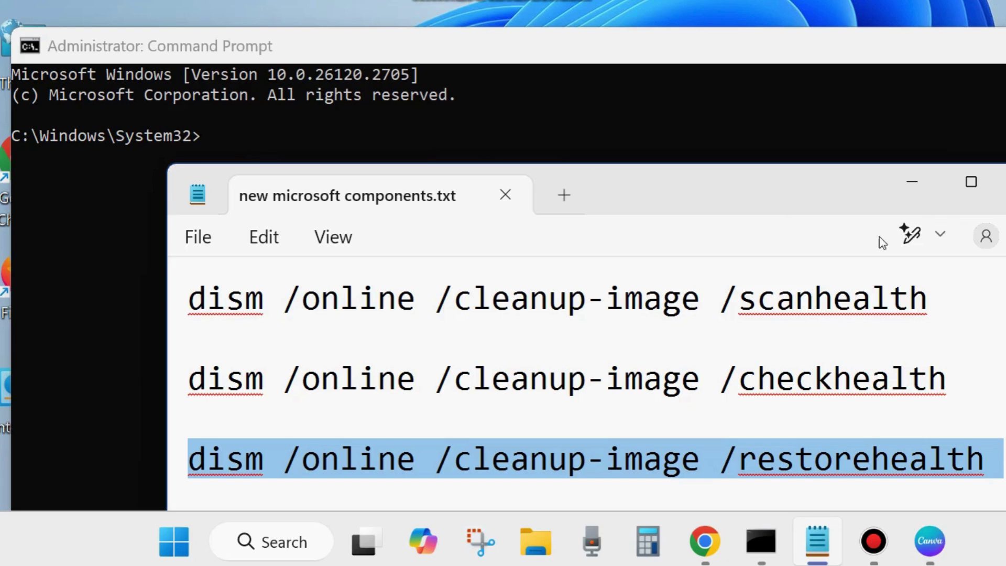
pyautogui.click(914, 186)
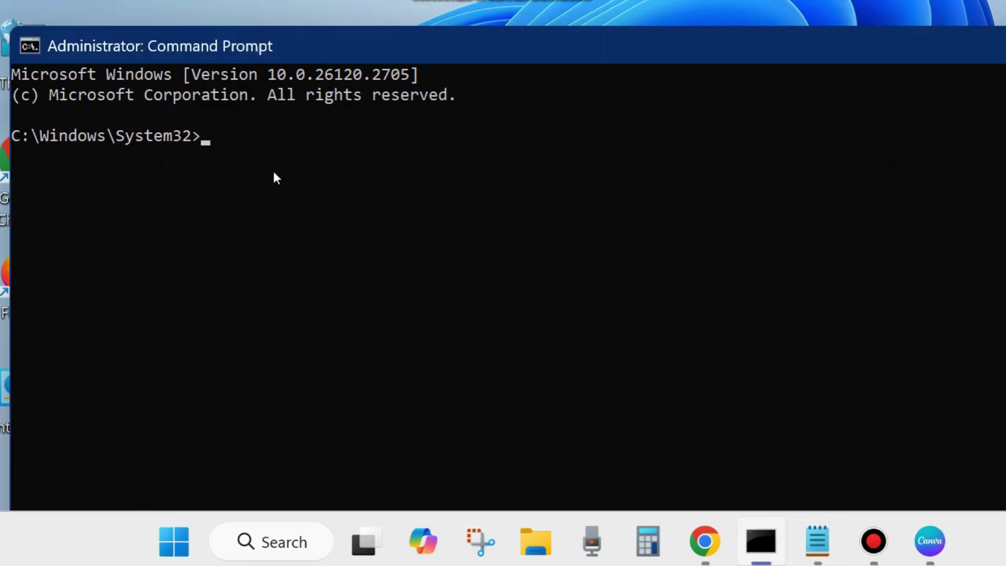
# Step: Enter the command sfc /scannow in the administrator Command Prompt and minimize the window
pyautogui.write('sfc /scannow')
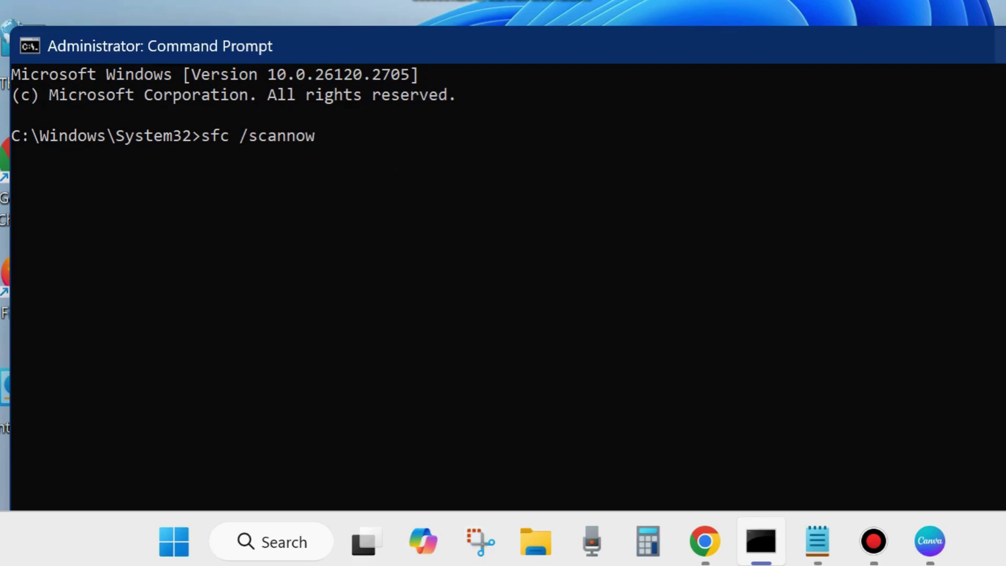
pyautogui.click(1003, 45)
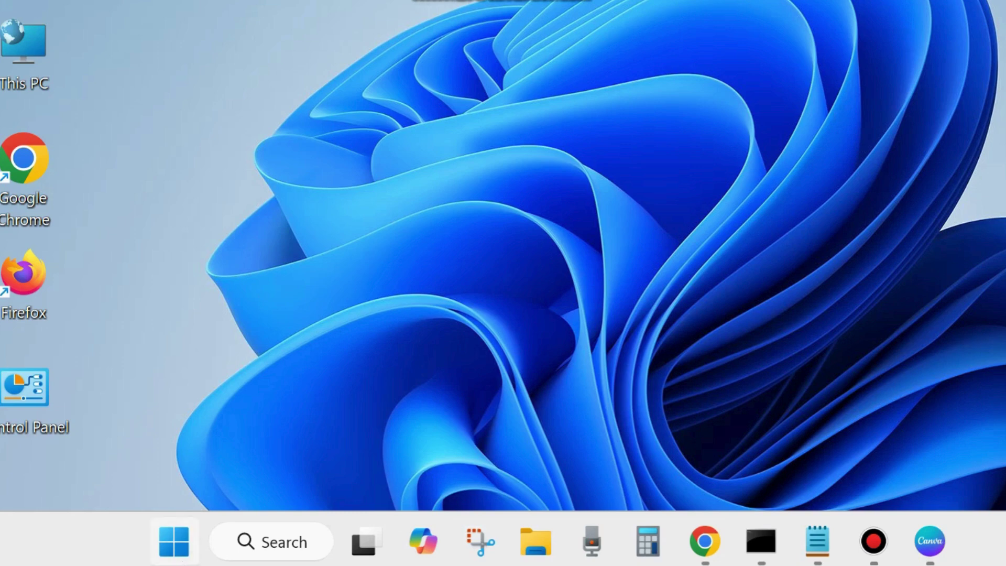
# Step: Open Windows Update in the system Settings, check for updates, and close Settings
pyautogui.rightClick(178, 547)
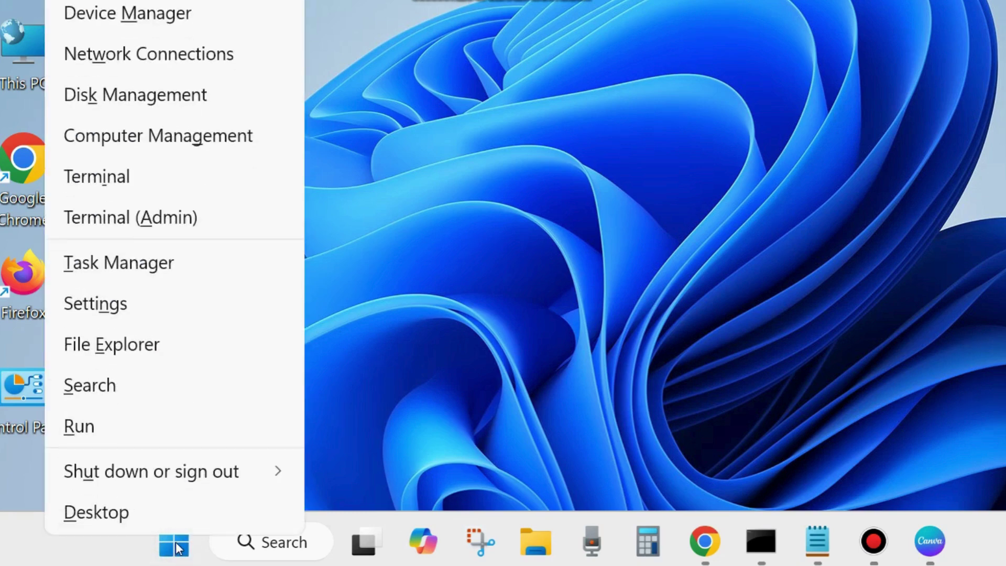
pyautogui.click(108, 312)
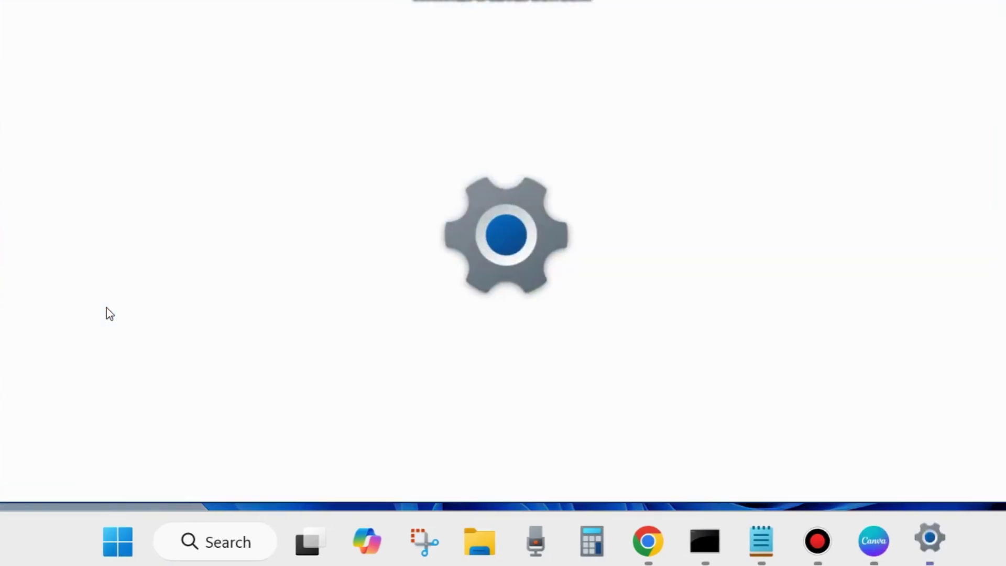
pyautogui.scroll(-6, 100, 364)
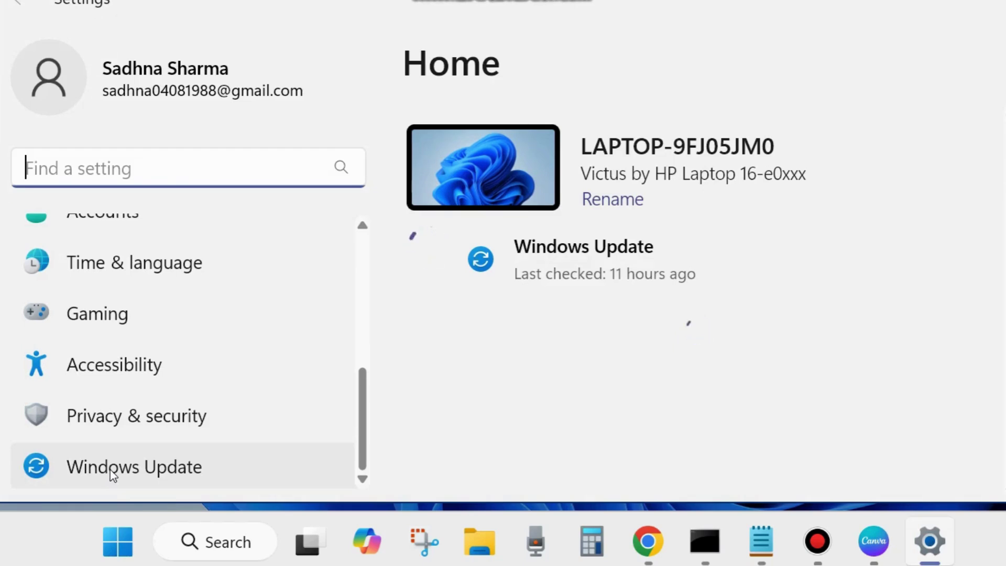
pyautogui.click(112, 474)
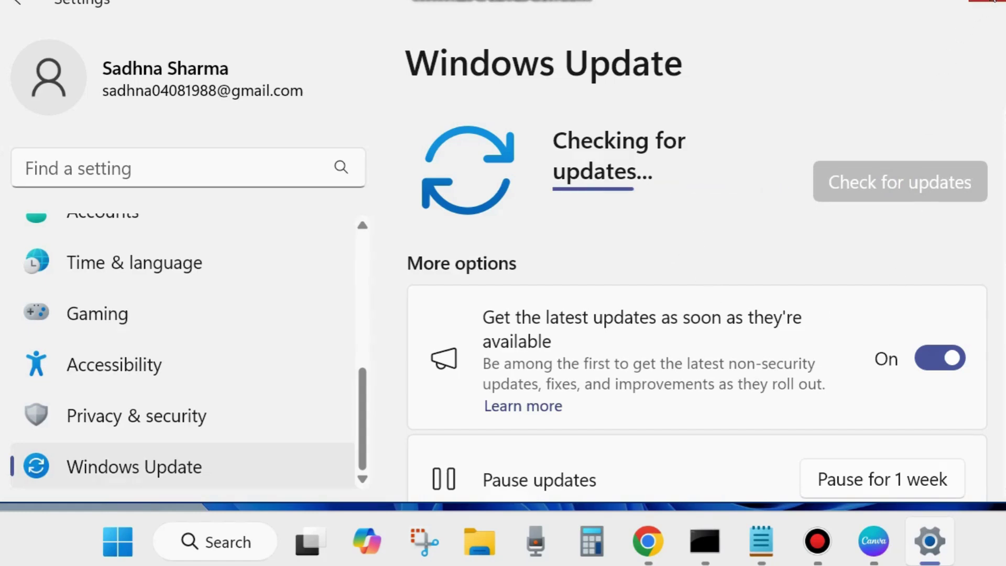
pyautogui.click(991, 2)
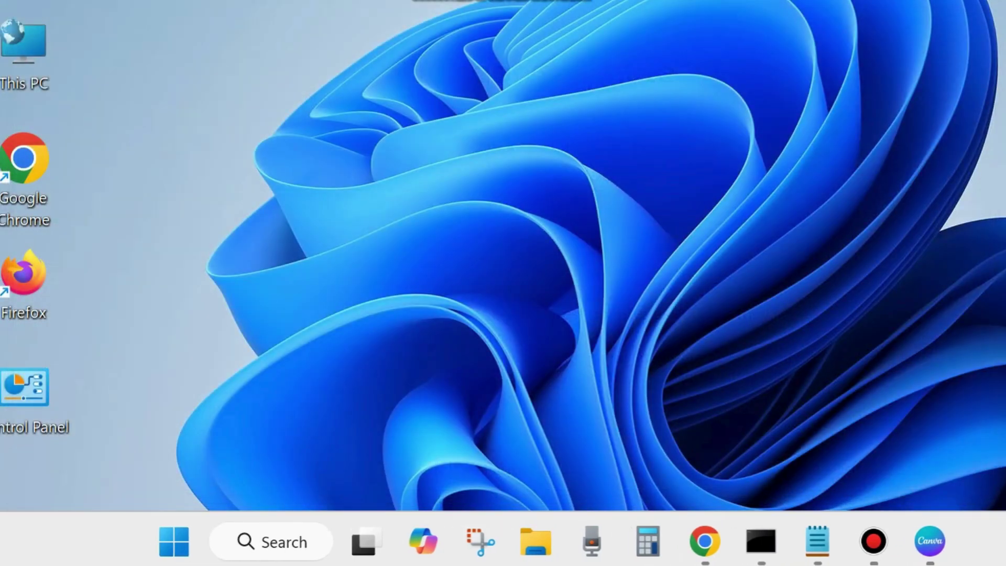
# Step: Open Device Manager and expand the Security devices category
pyautogui.rightClick(180, 545)
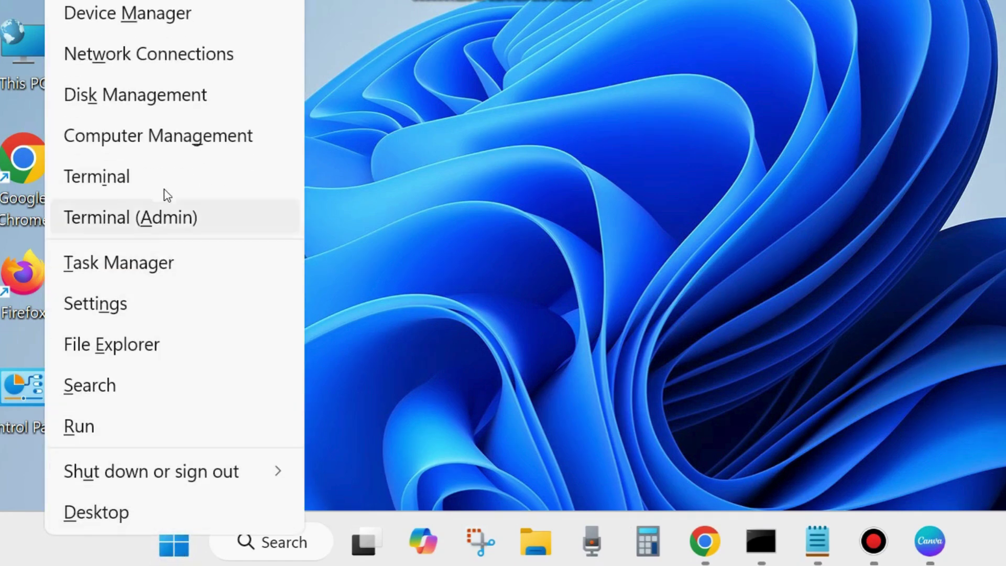
pyautogui.click(122, 15)
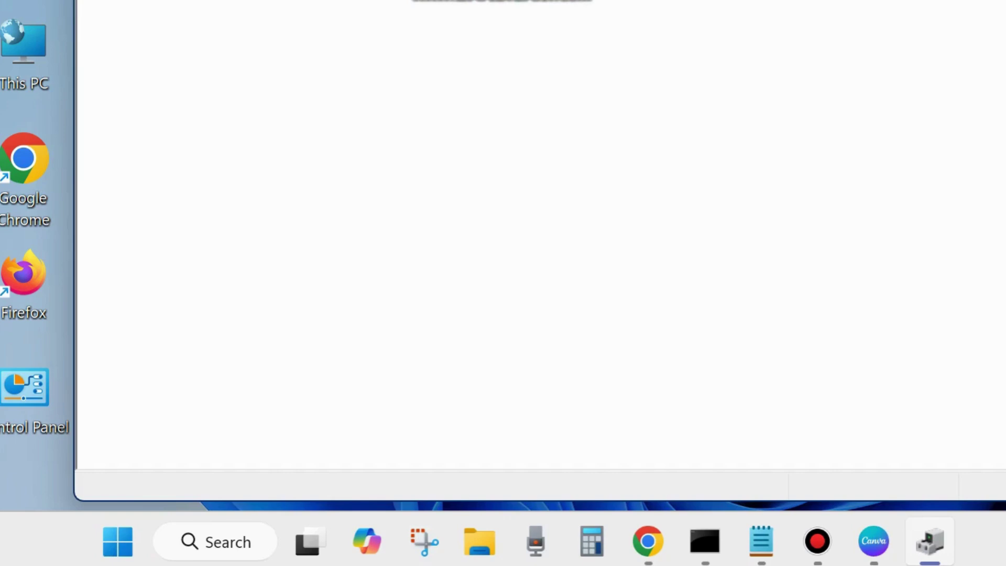
pyautogui.moveTo(562, 0); pyautogui.dragTo(512, 29)
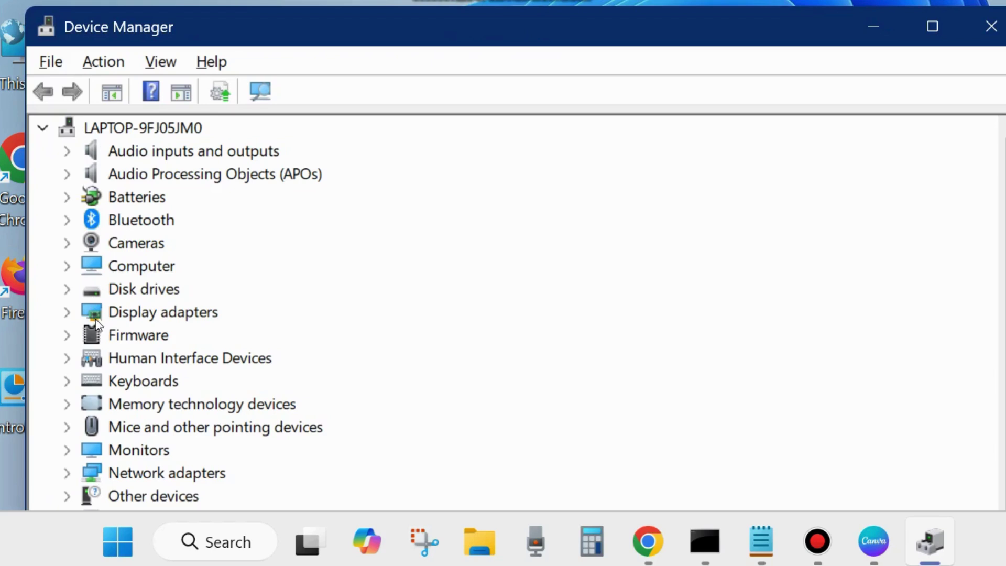
pyautogui.scroll(-1, 92, 388)
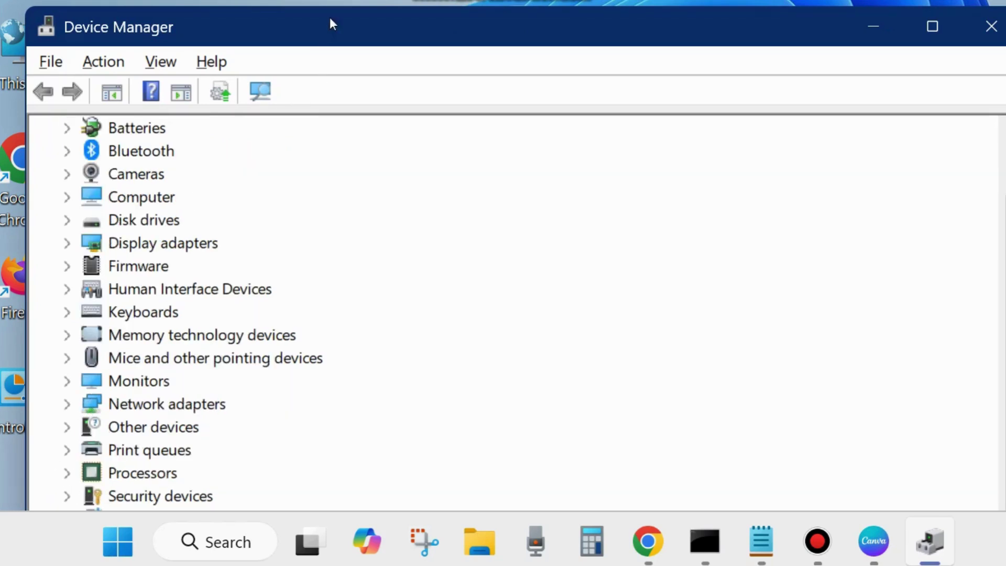
pyautogui.moveTo(331, 23); pyautogui.dragTo(343, 0)
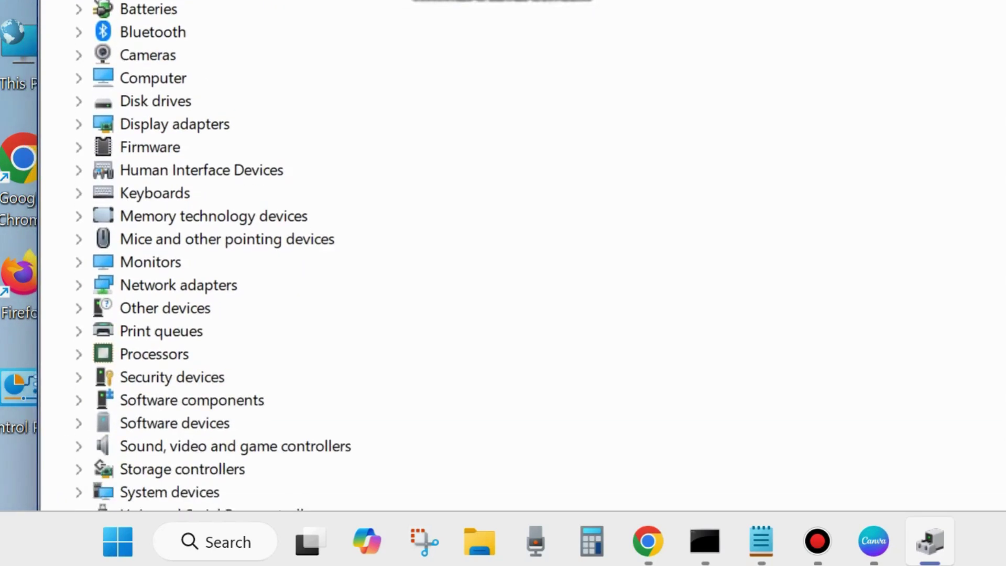
pyautogui.click(79, 376)
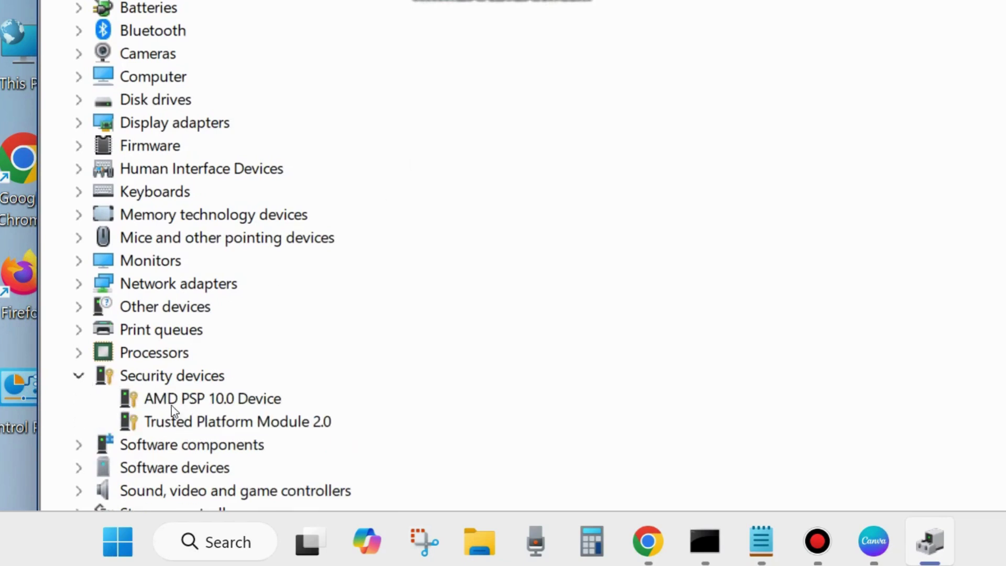
# Step: Search automatically for an updated driver for the AMD PSP 10.0 Device, and close the wizard and Device Manager
pyautogui.rightClick(187, 403)
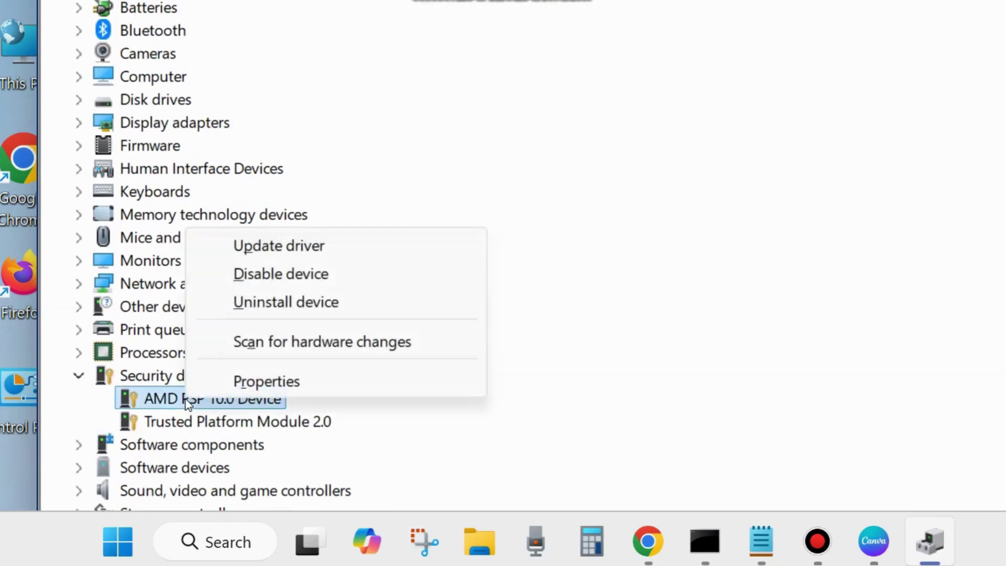
pyautogui.click(278, 255)
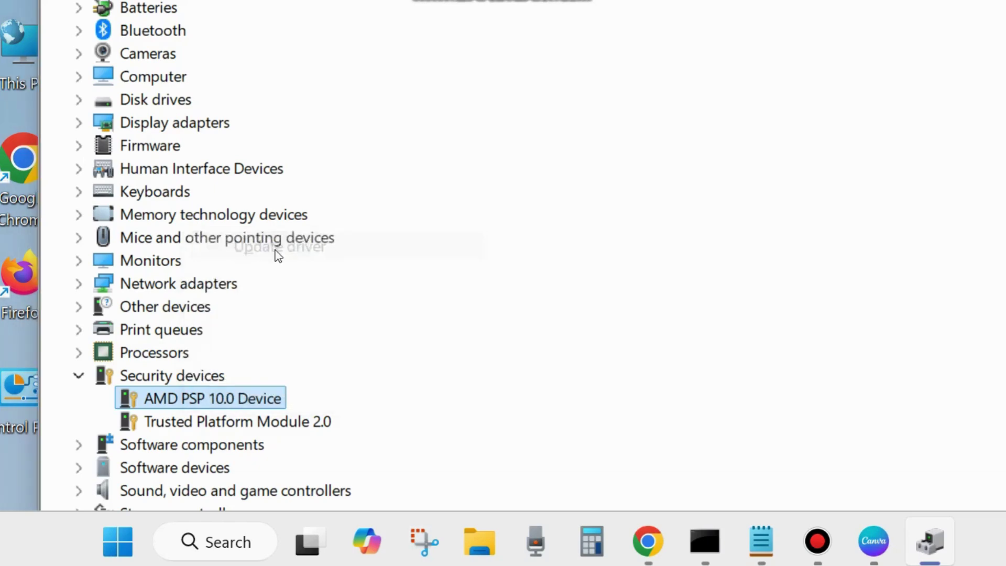
pyautogui.moveTo(476, 0); pyautogui.dragTo(468, 32)
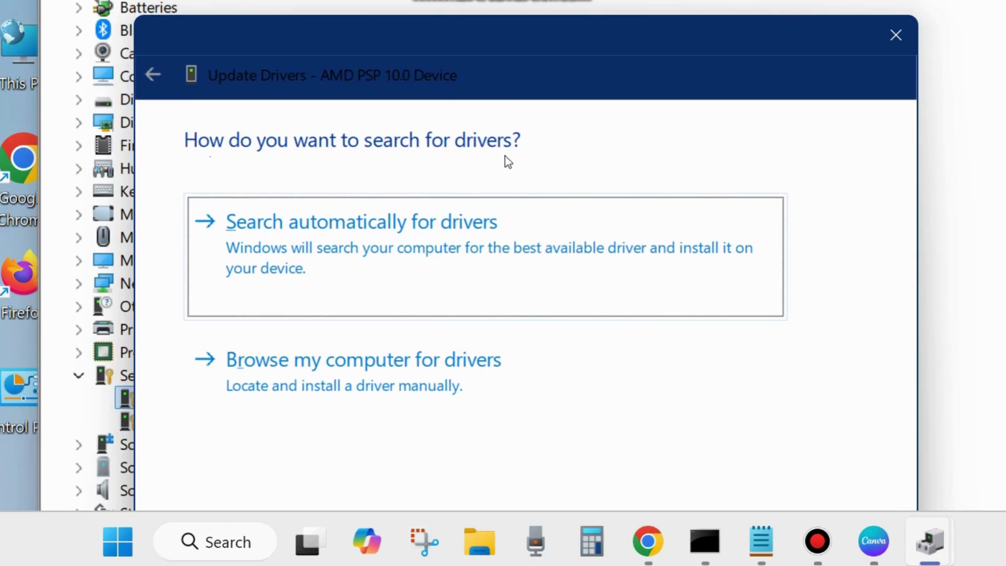
pyautogui.click(353, 232)
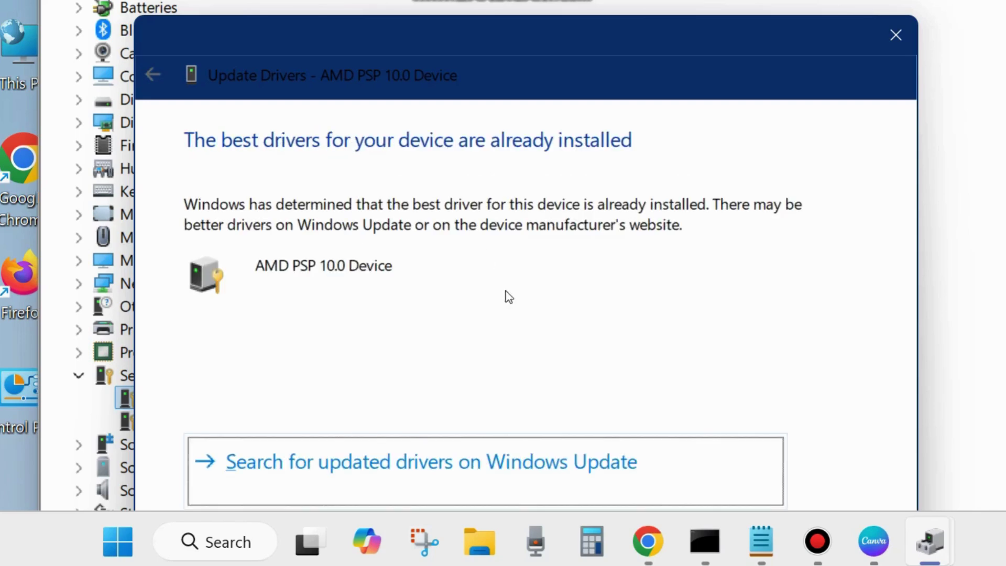
pyautogui.click(892, 33)
pyautogui.click(1002, 2)
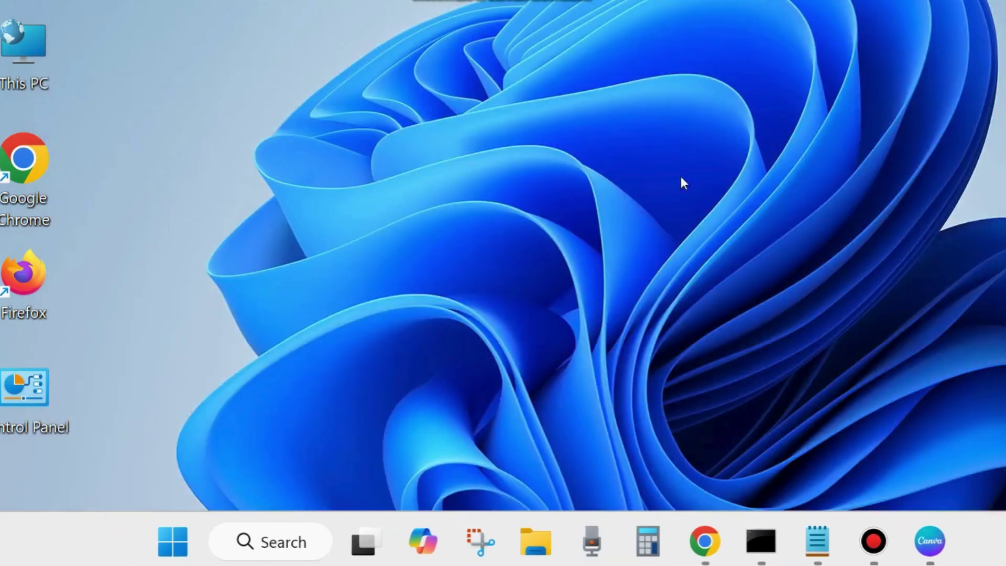